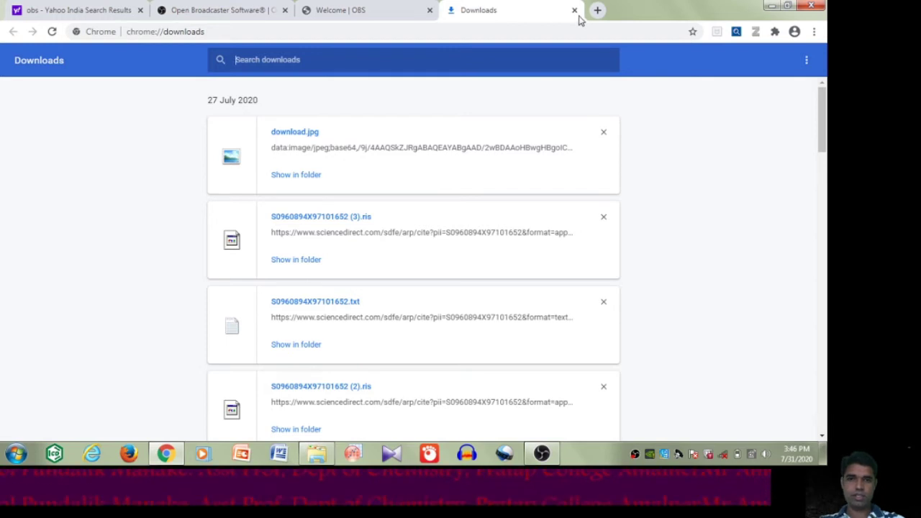
Step: Close the browser's Downloads page and switch to Scene 3 in OBS Studio
click(574, 10)
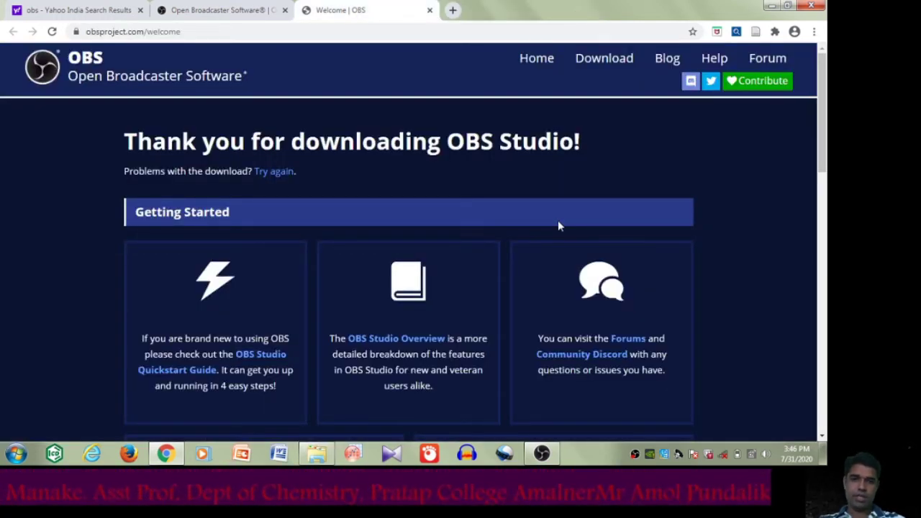
click(771, 6)
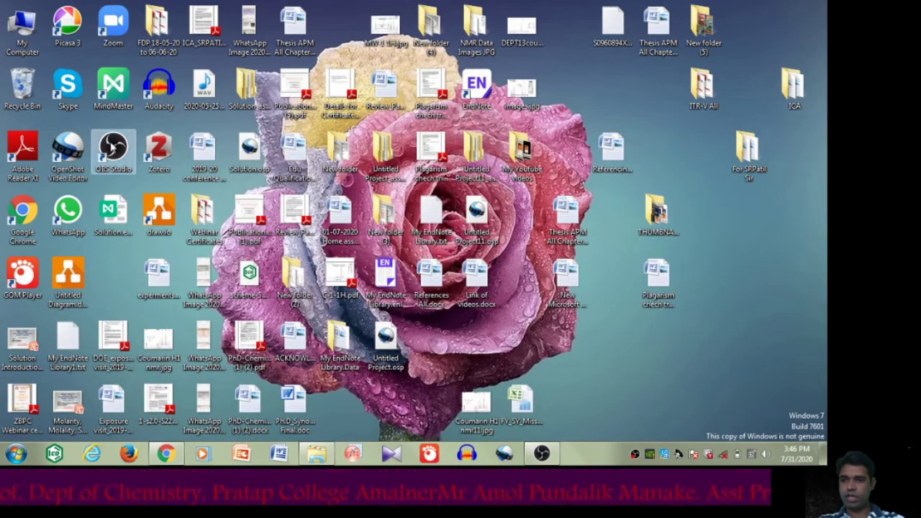
click(112, 148)
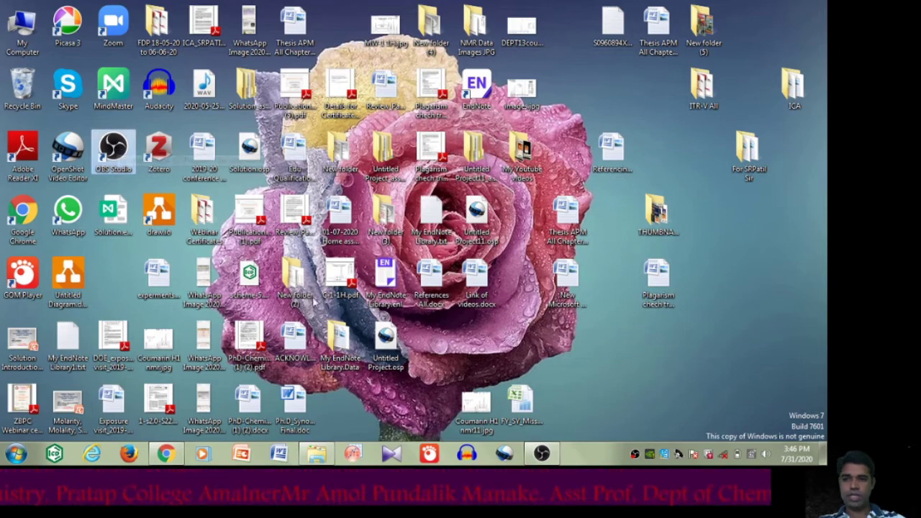
click(545, 453)
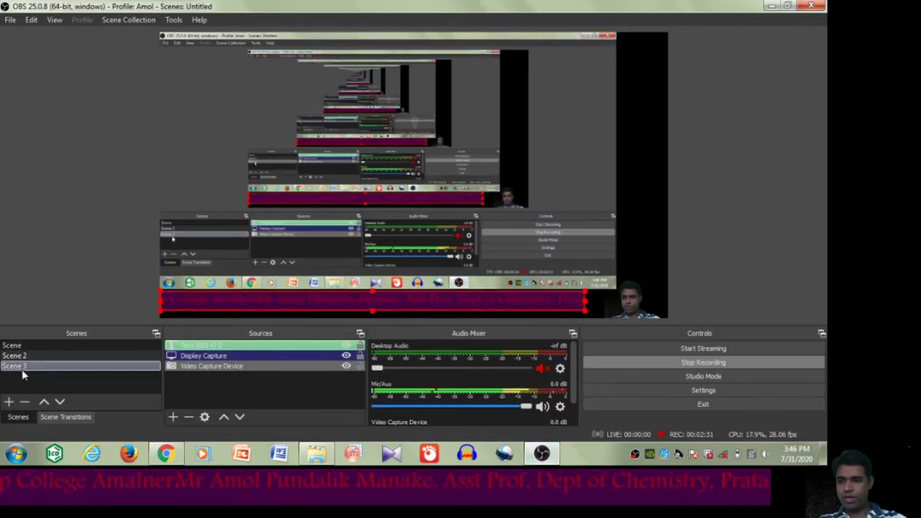
click(28, 366)
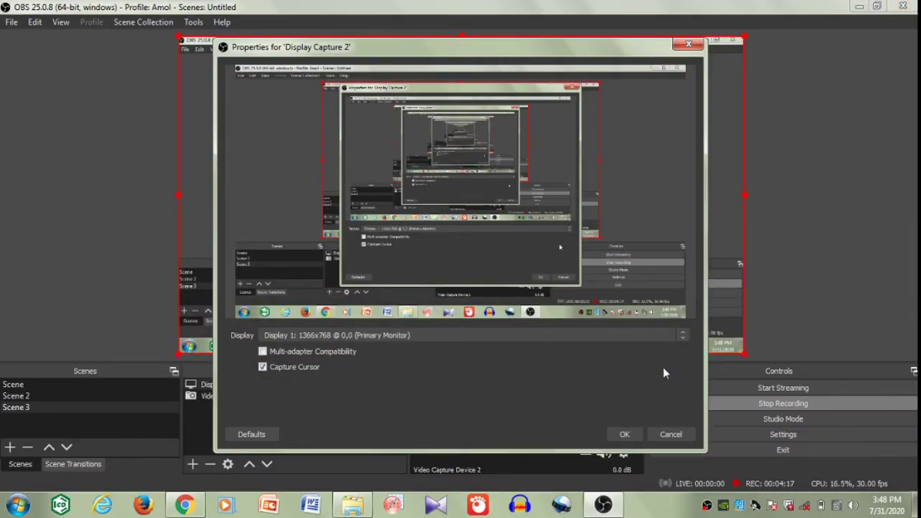
Step: Accept Display 1 with cursor capture for the display source and shrink it towards the canvas's upper-left corner
click(625, 434)
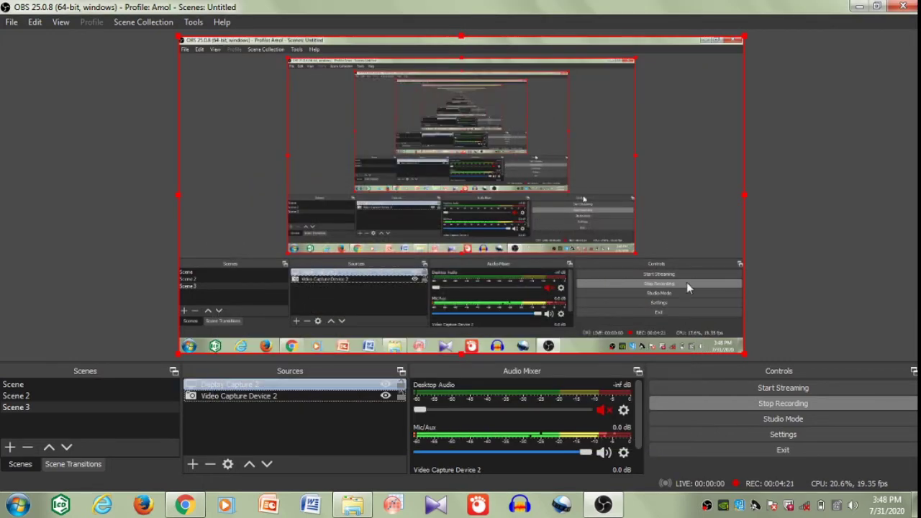
drag(745, 352, 664, 295)
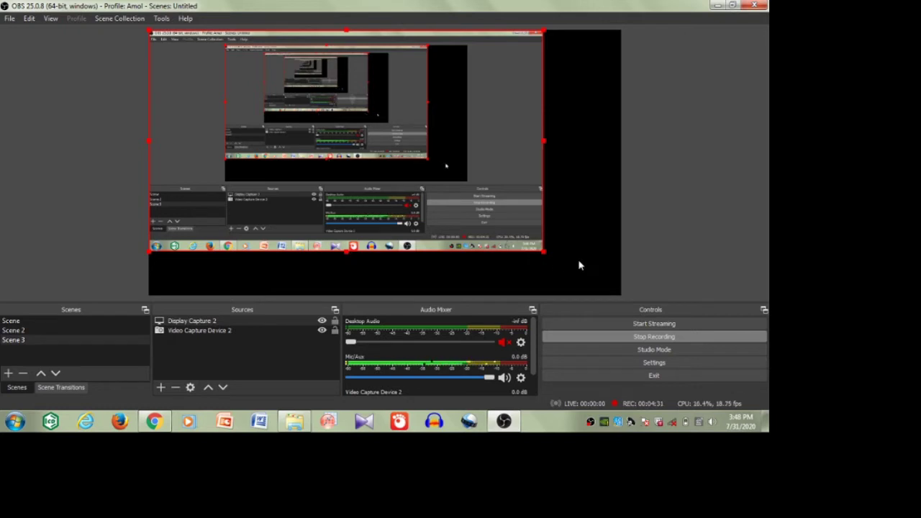
click(228, 331)
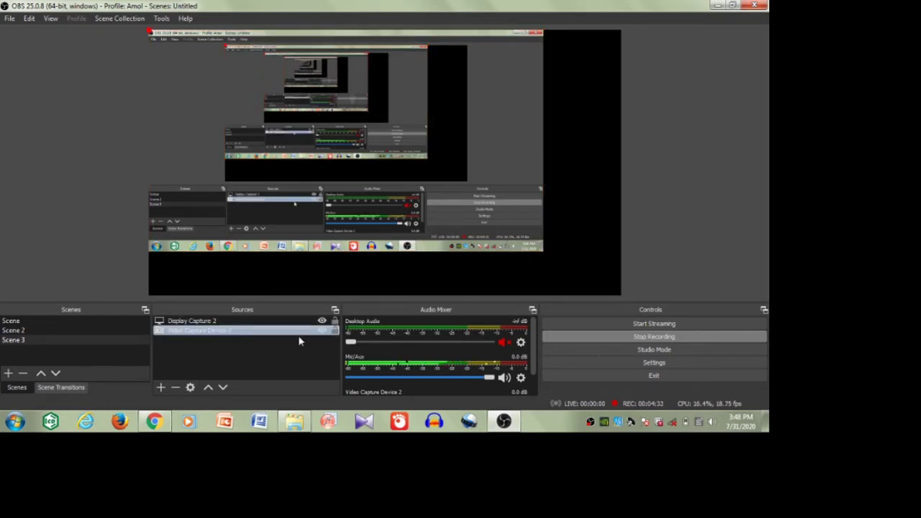
click(216, 330)
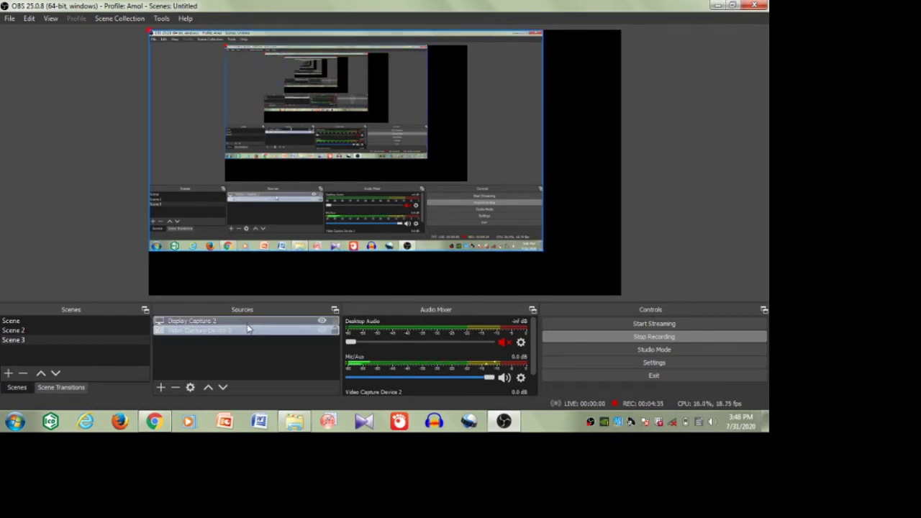
click(175, 372)
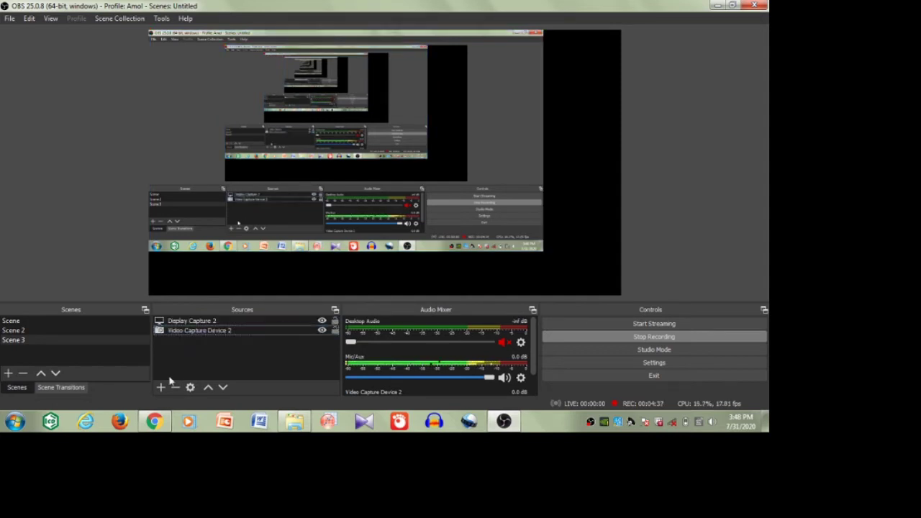
Step: Create a new visible Text (GDI+) source in Scene 3
click(162, 388)
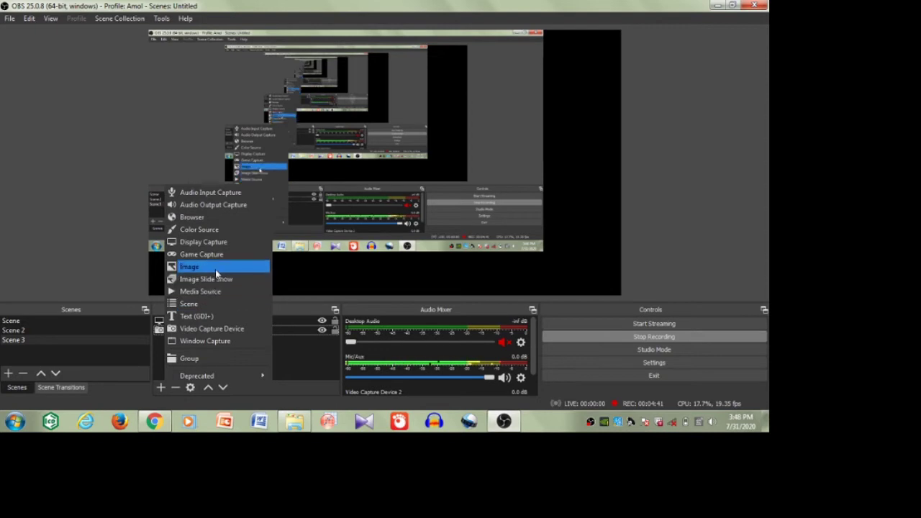
click(212, 316)
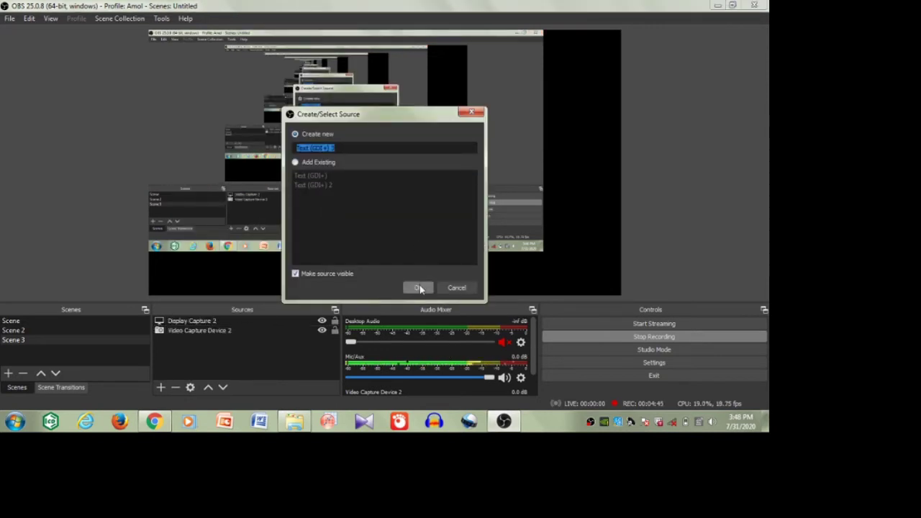
click(419, 288)
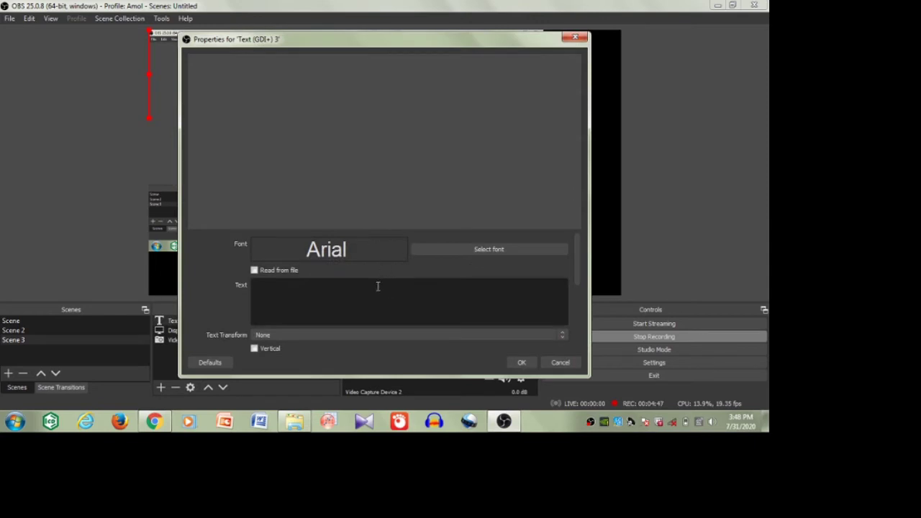
Step: Enter the presenter's title and full name as the source's text
click(378, 287)
text(Mr Am)
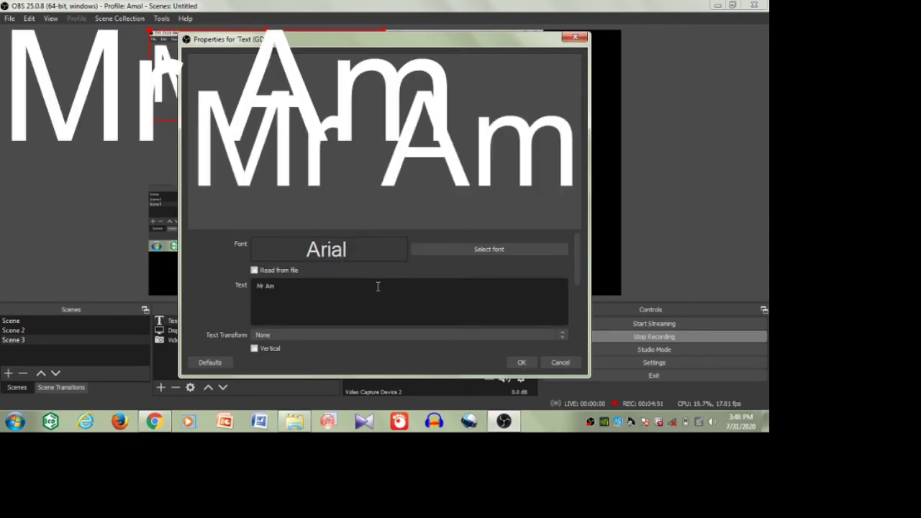
text(ol Pundalikm)
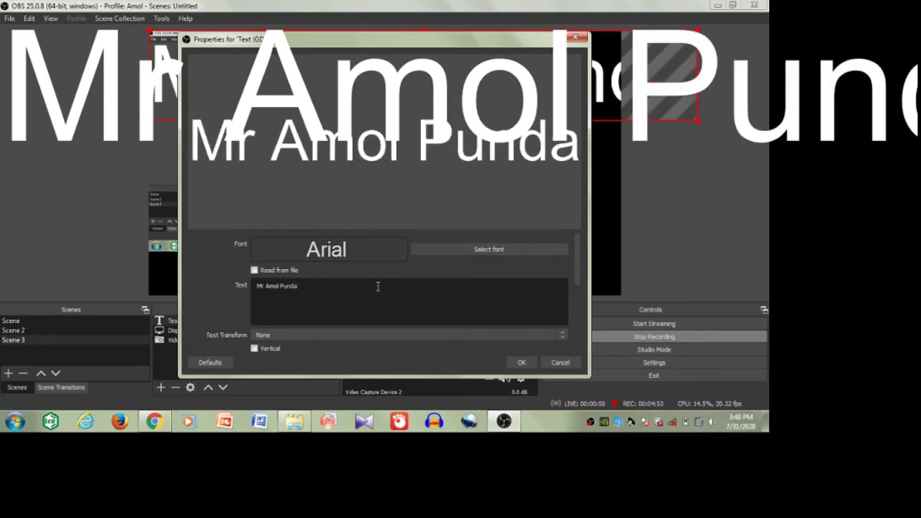
key(BackSpace)
key(BackSpace)
text(Manake)
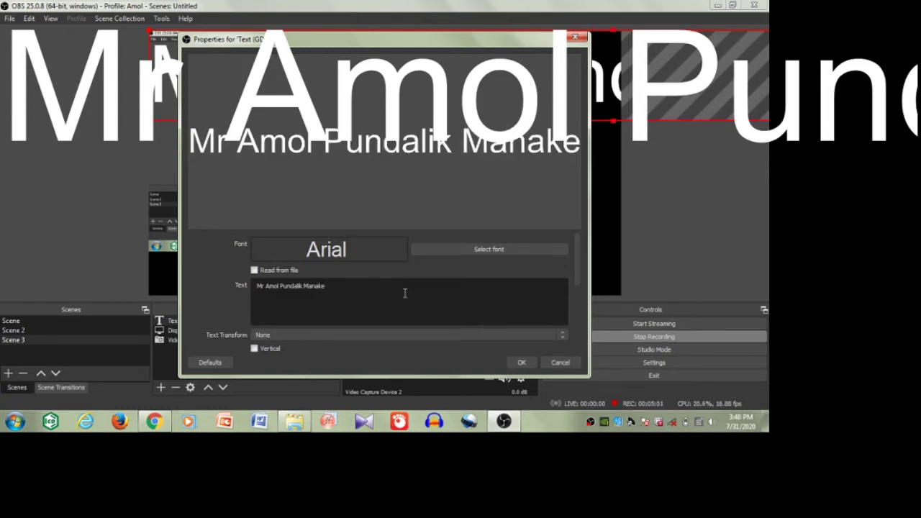
Step: Set the text source's font to AngsanaUPC Regular
click(479, 256)
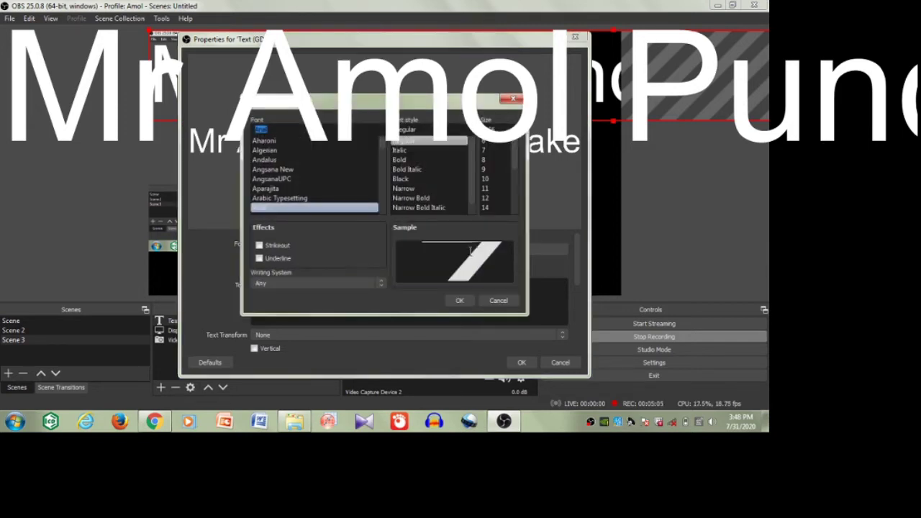
click(365, 190)
click(342, 177)
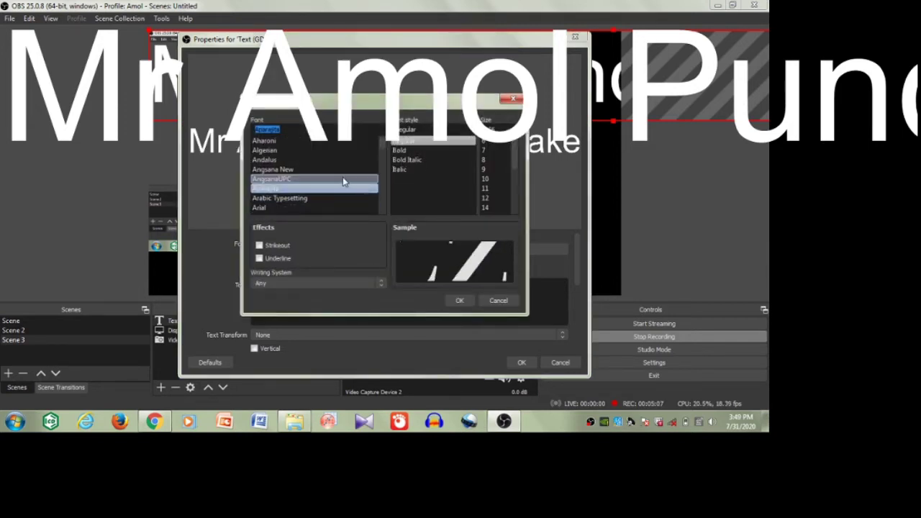
click(466, 300)
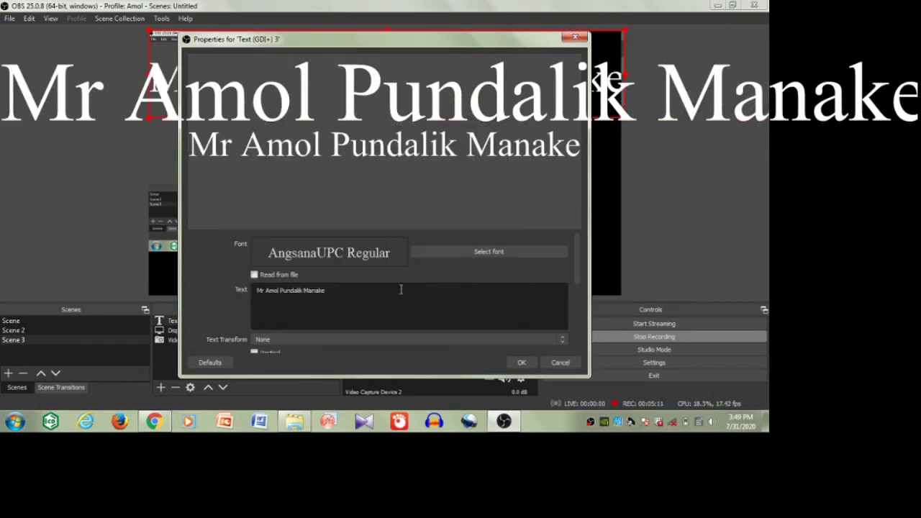
Step: Set the text color to bright green #55ff00
drag(577, 263, 582, 305)
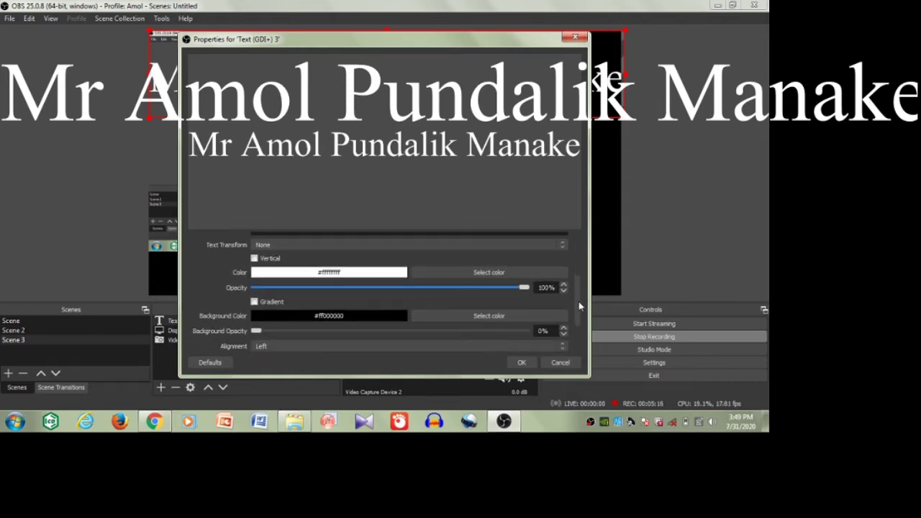
click(529, 272)
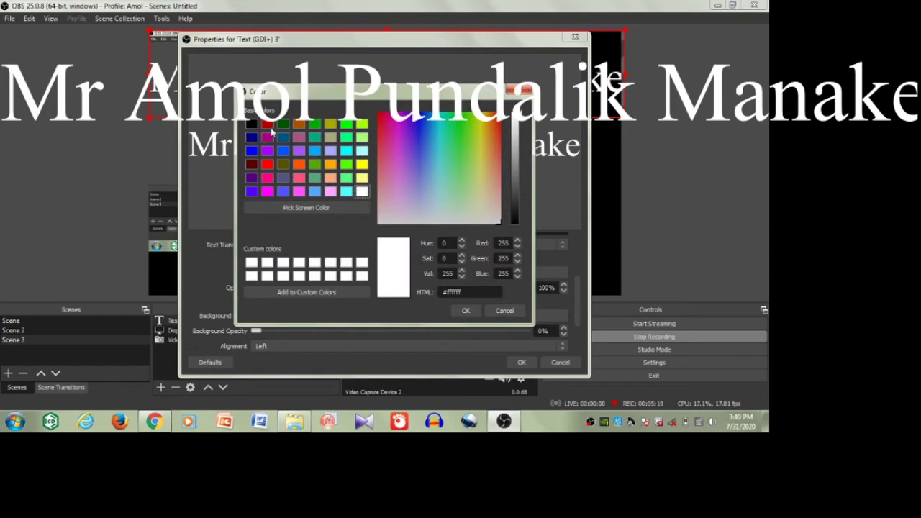
click(362, 165)
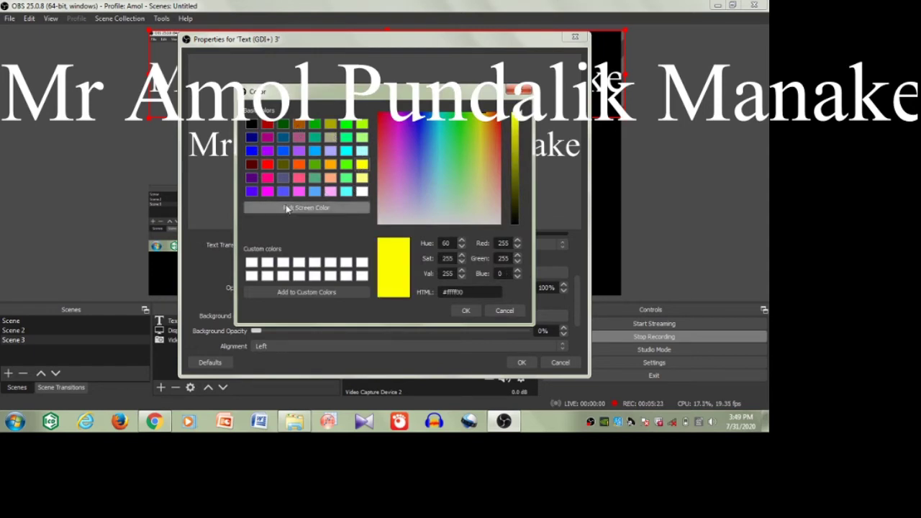
click(254, 192)
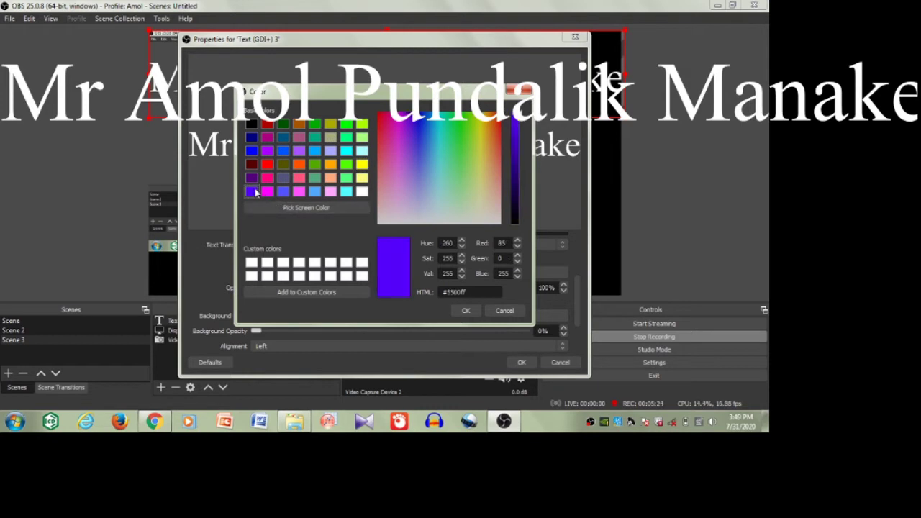
click(347, 165)
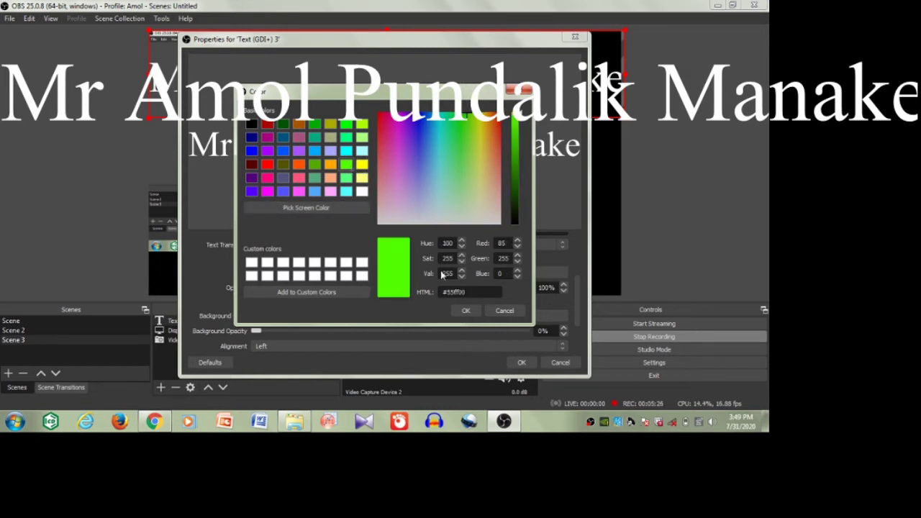
click(467, 310)
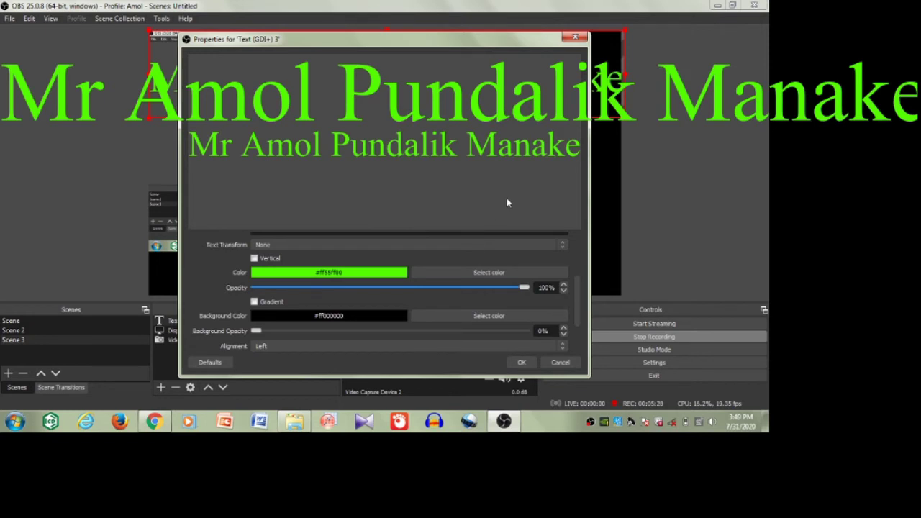
Step: Give the text a grey-blue #55557f background and set the background opacity to 41%
drag(576, 285, 581, 311)
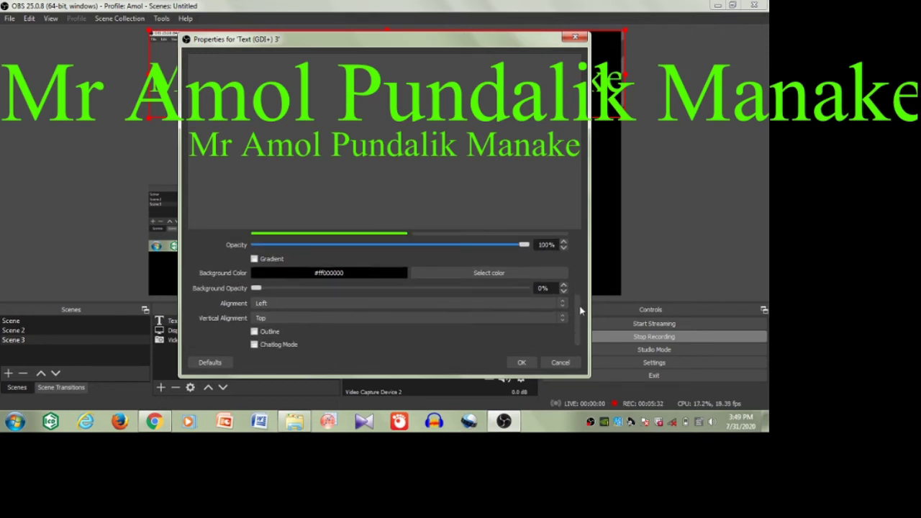
click(483, 274)
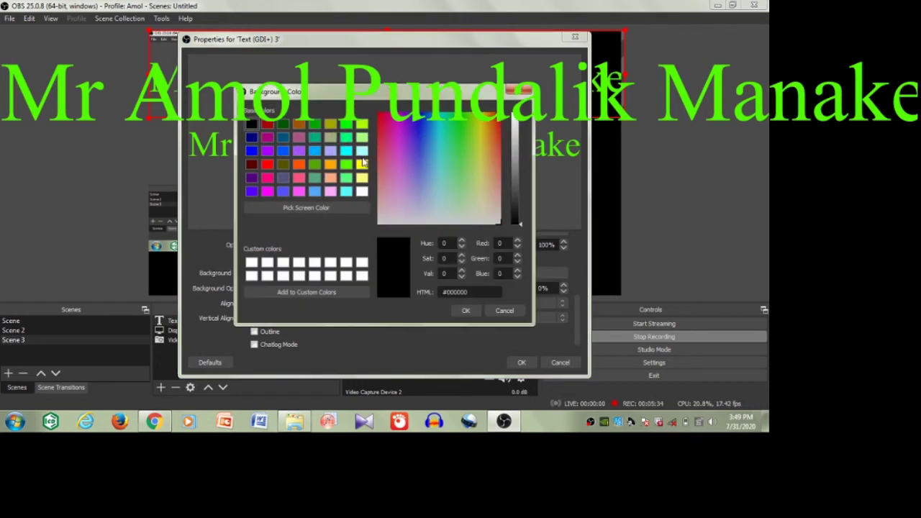
click(283, 181)
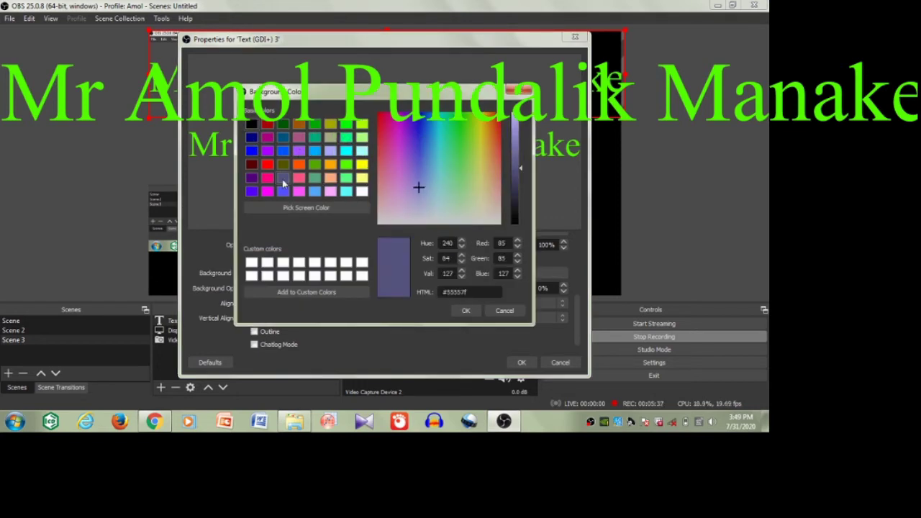
click(466, 311)
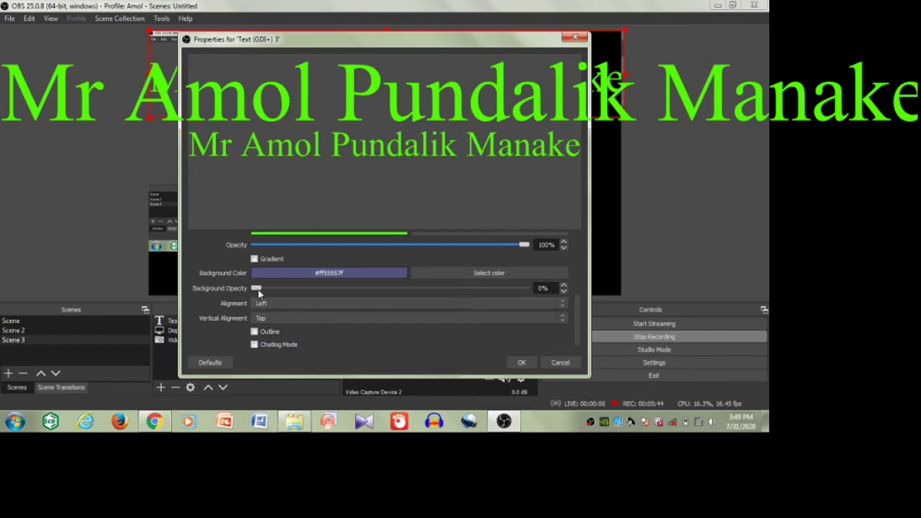
drag(259, 289, 369, 292)
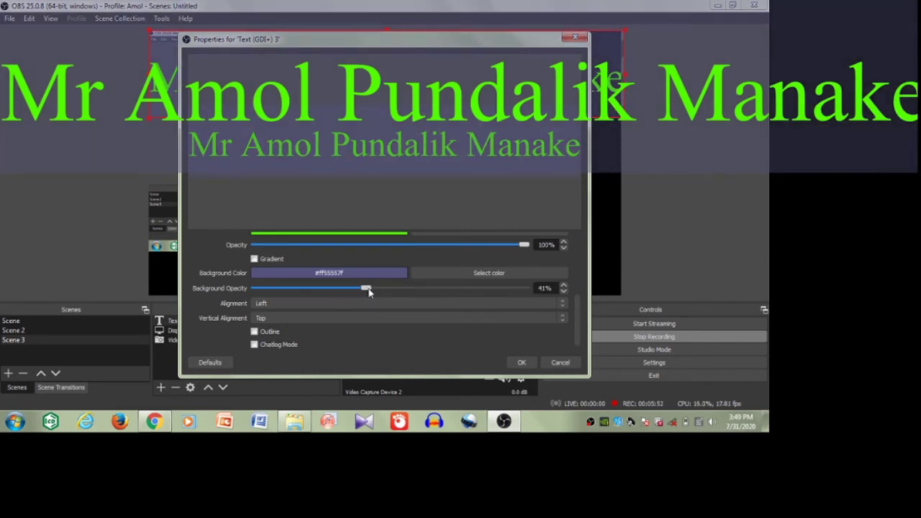
Step: Keep the text's alignment at Left and vertical alignment at Top, and apply the source properties
click(532, 305)
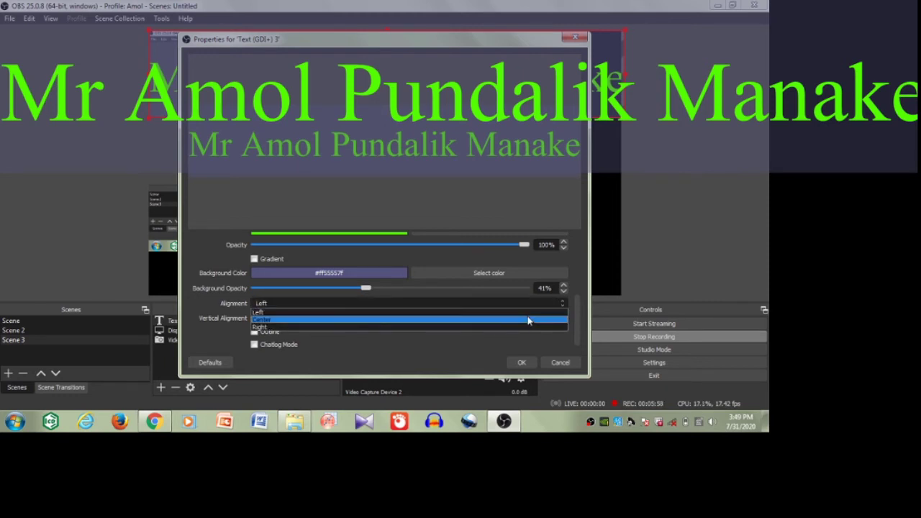
click(533, 314)
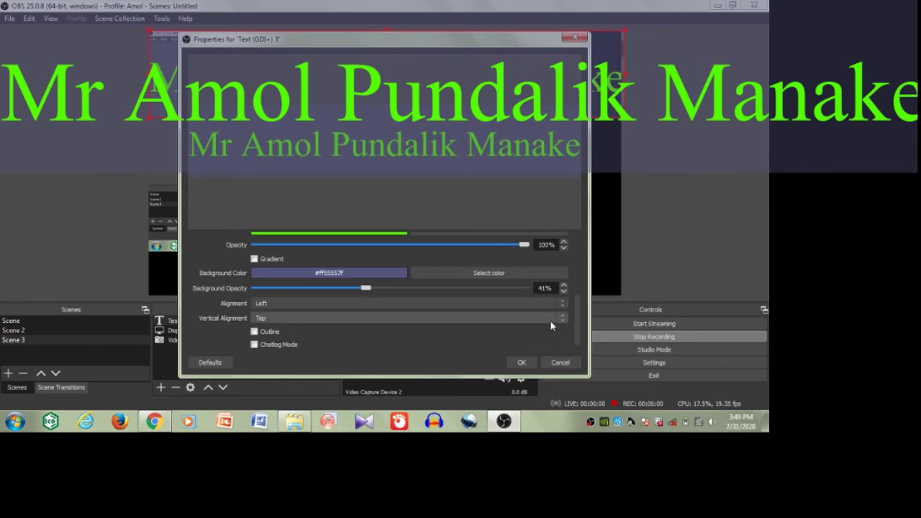
click(551, 319)
click(549, 318)
click(516, 361)
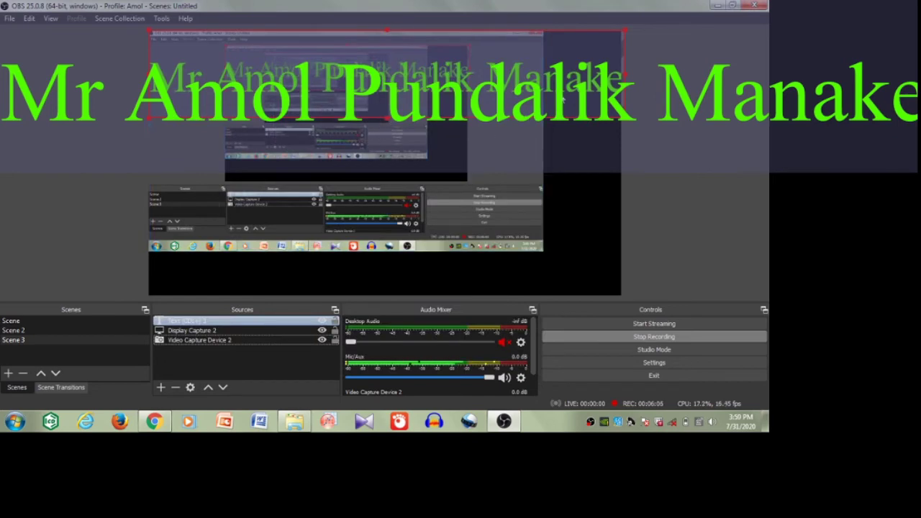
Step: Shrink the name text and place it in the empty strip along the canvas's lower edge, beneath the display capture
click(618, 116)
drag(624, 121, 464, 130)
drag(357, 108, 444, 240)
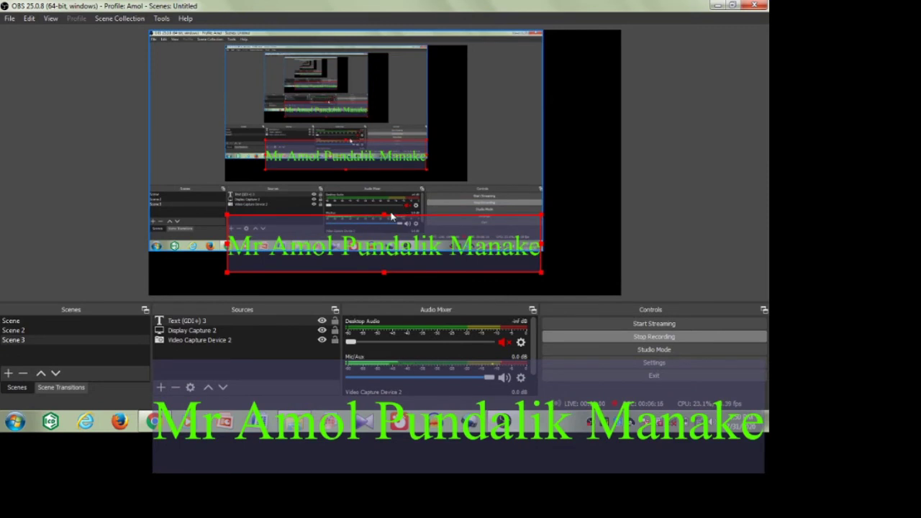
drag(386, 218, 362, 259)
drag(426, 268, 458, 270)
click(326, 249)
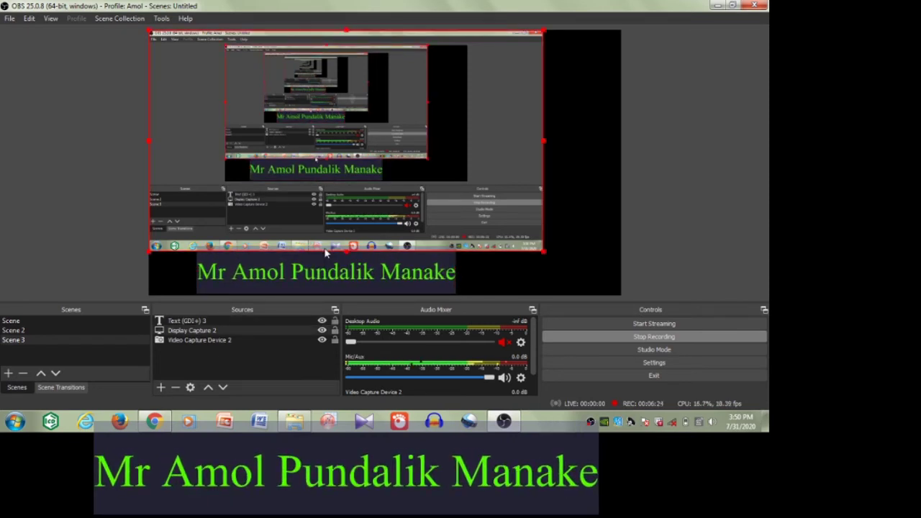
Step: Shrink the name text slightly so its upper edge sits just below the display capture without overlapping it
click(329, 251)
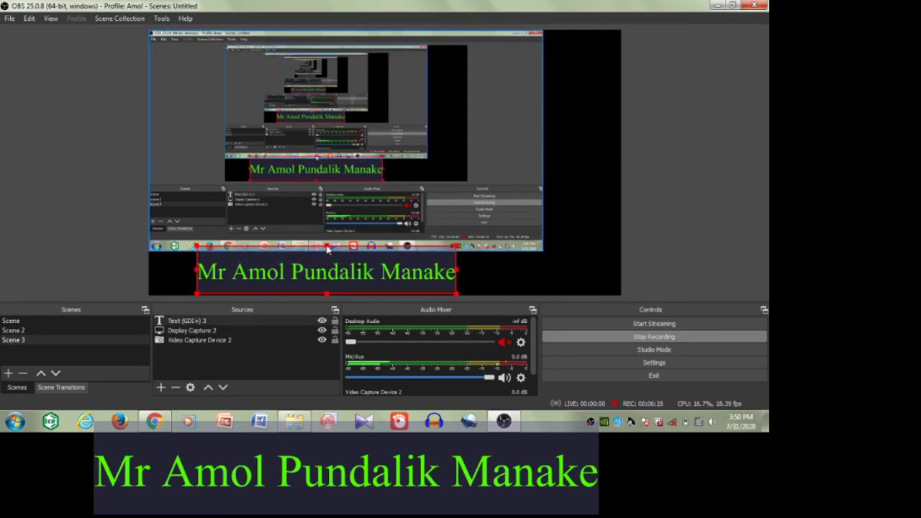
drag(328, 249, 328, 256)
click(503, 269)
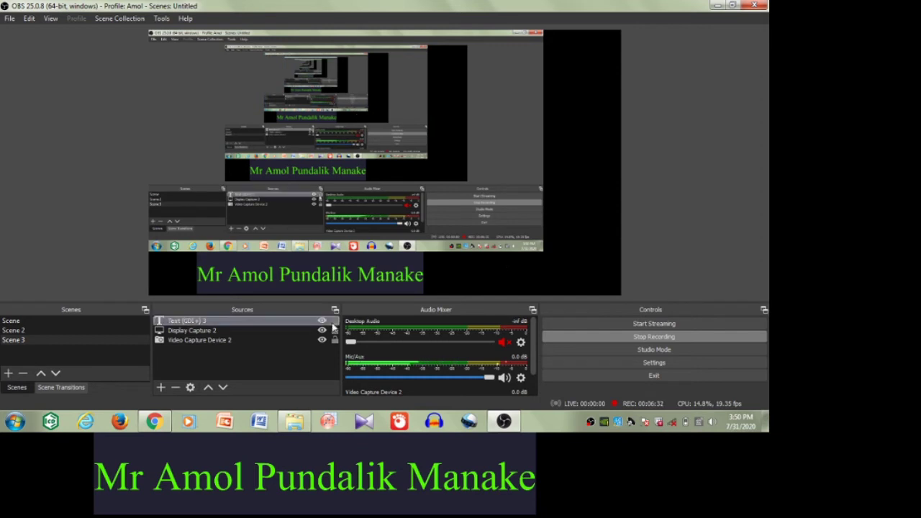
Step: Remove the Video Capture Device 2 source from Scene 3 and confirm the removal
click(292, 325)
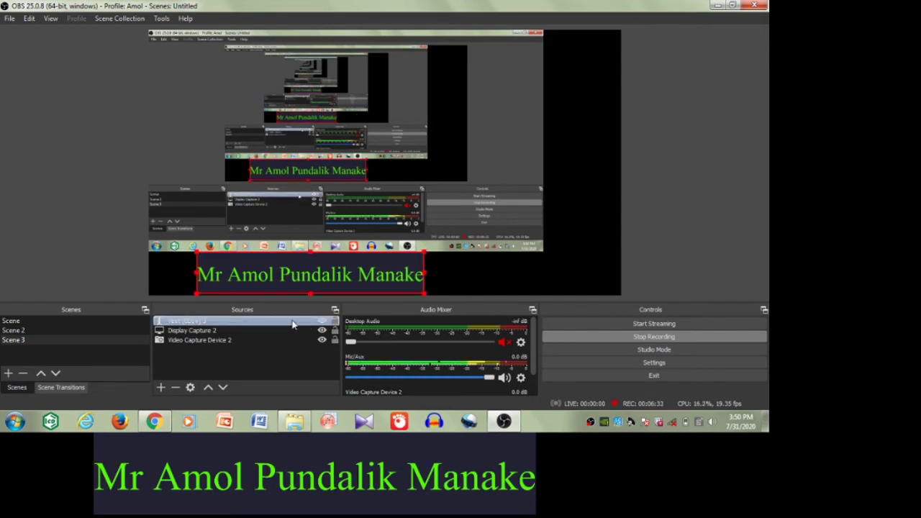
click(287, 332)
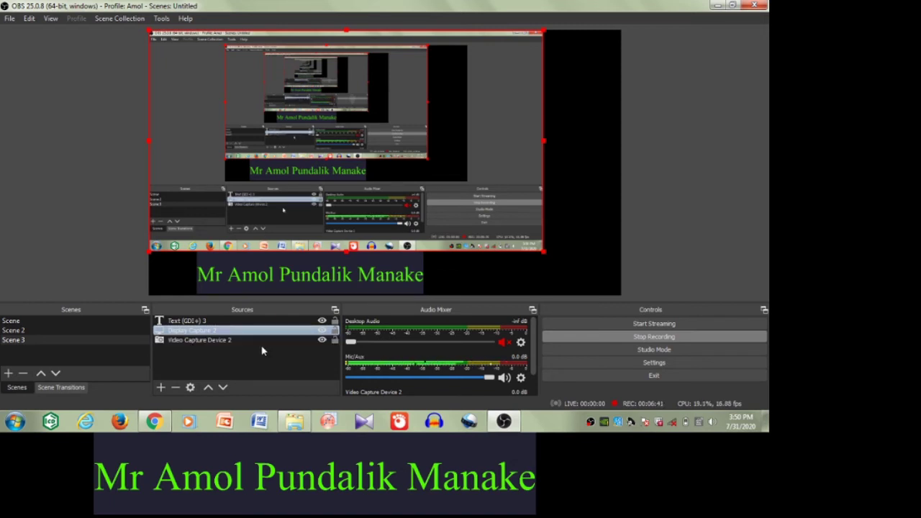
click(264, 342)
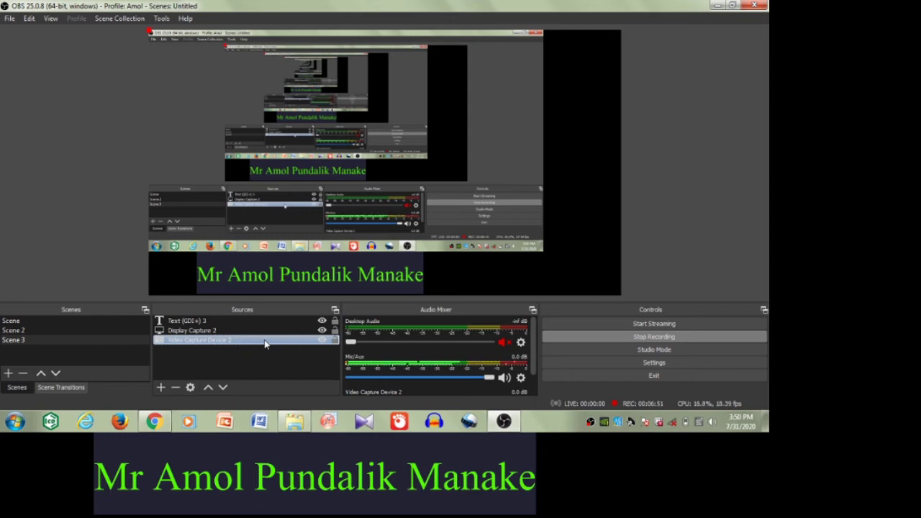
key(Delete)
key(Return)
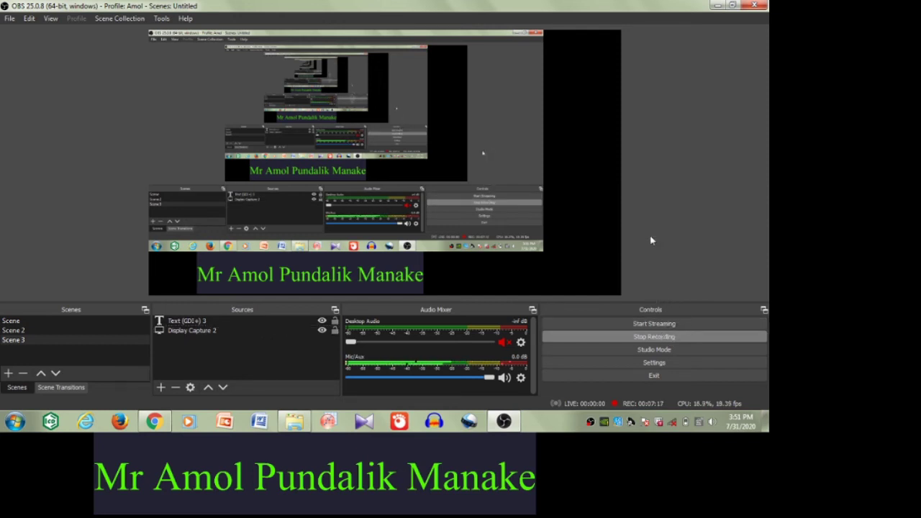
Step: Minimize OBS Studio and open Presentation1.pptx from the THUMBNAILS folder on the desktop in PowerPoint
click(431, 197)
click(718, 5)
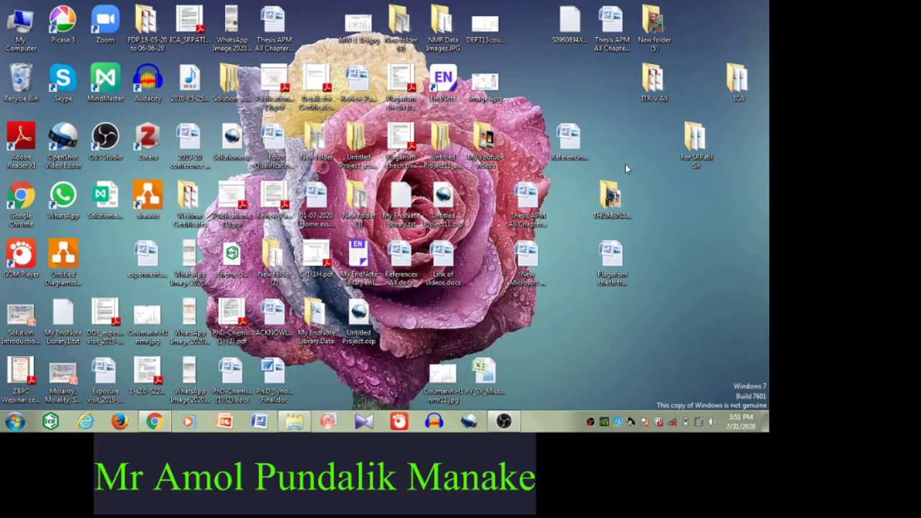
double_click(610, 204)
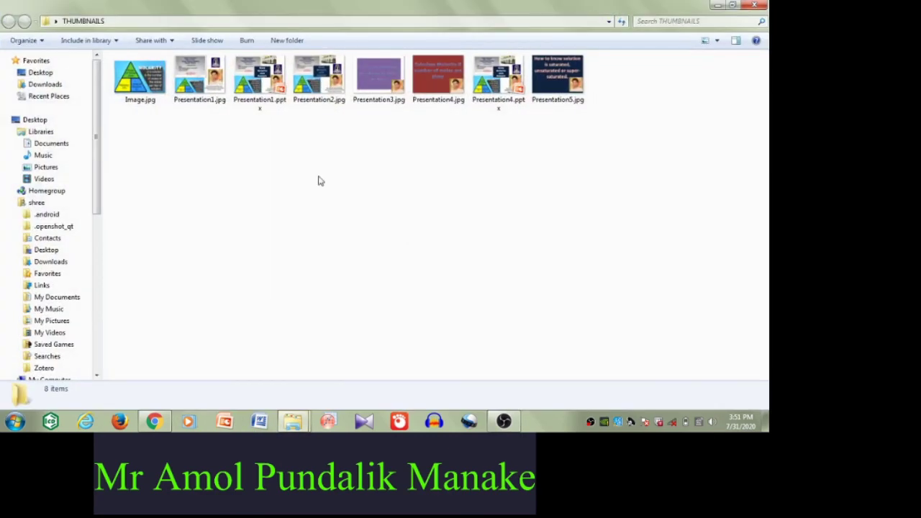
click(246, 90)
double_click(246, 89)
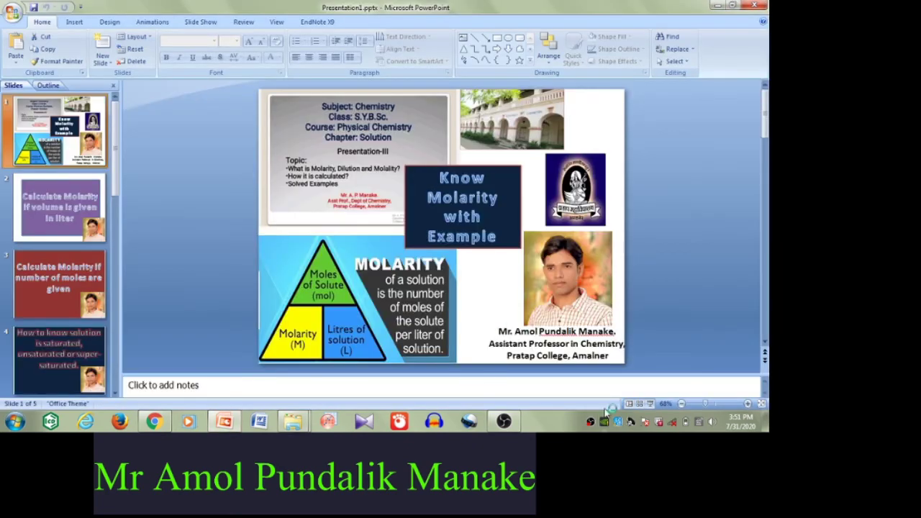
Step: Play the presentation's slide show through to the Easy Chemistry slide, end it, and switch back to OBS Studio
click(650, 404)
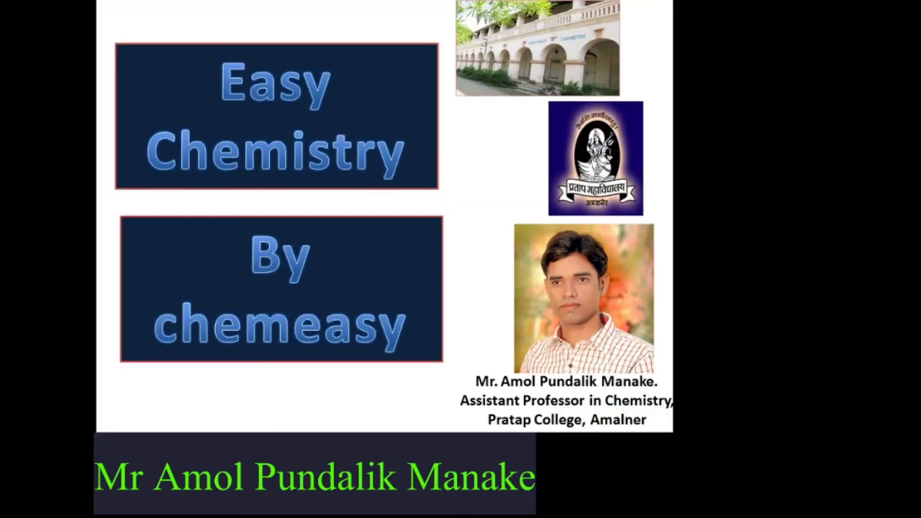
key(Escape)
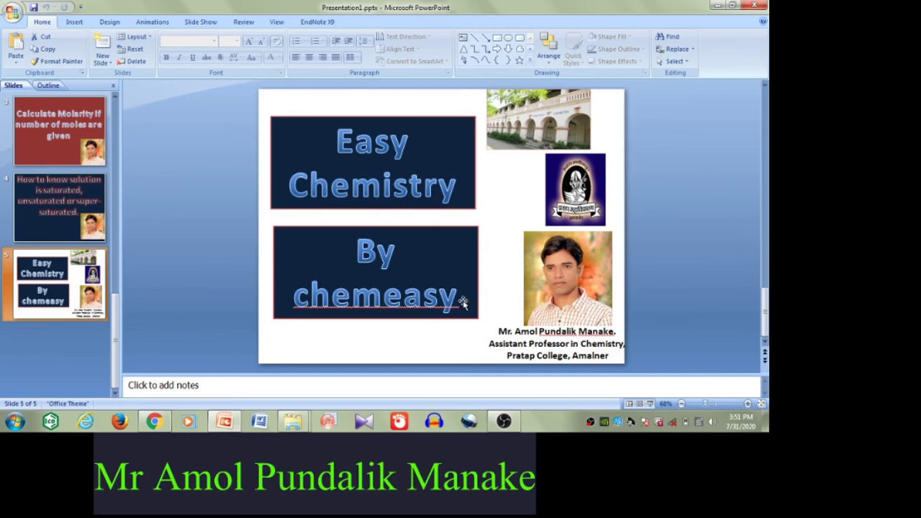
click(718, 6)
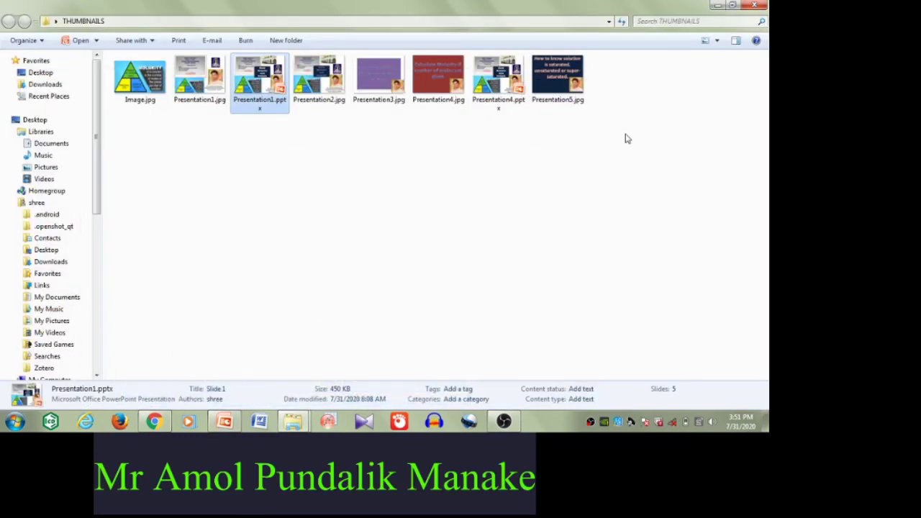
click(715, 7)
click(504, 422)
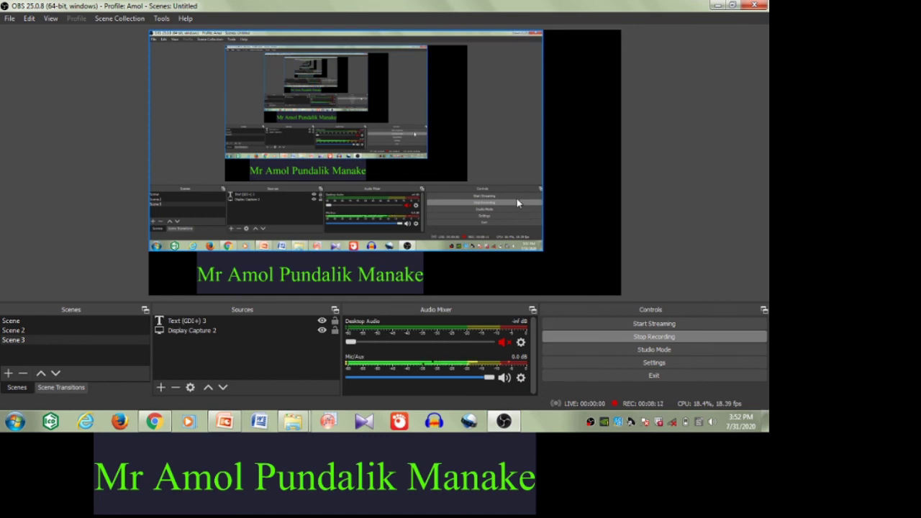
click(219, 322)
click(522, 269)
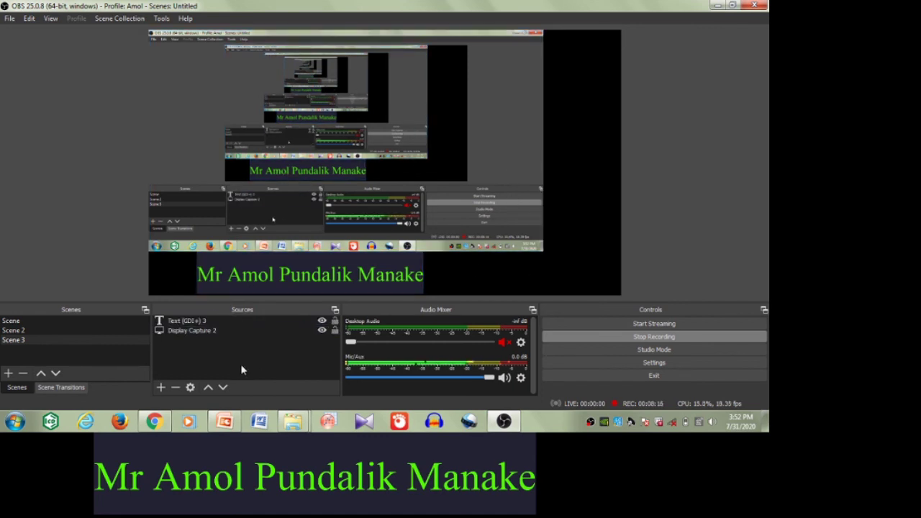